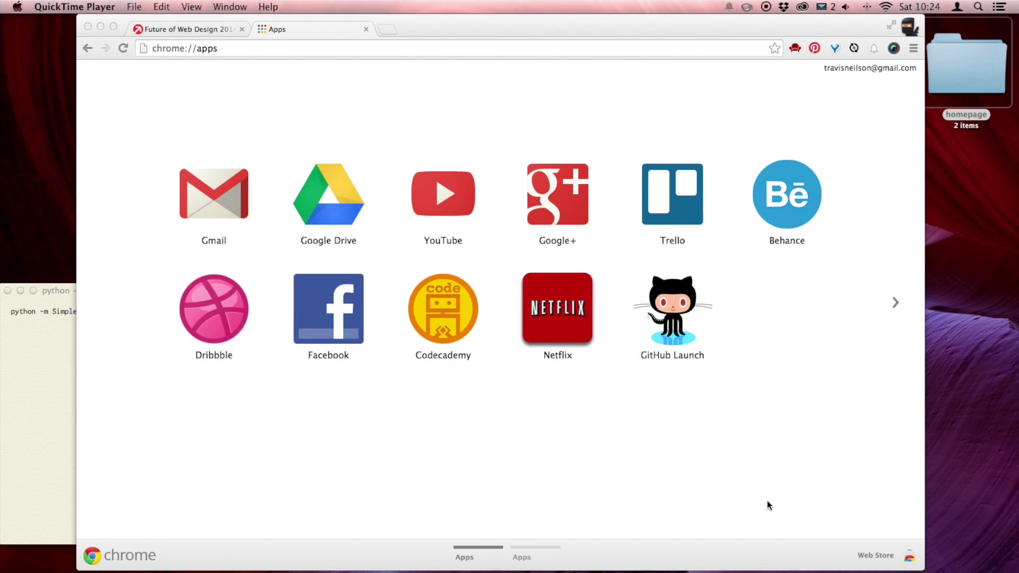
Step: Go from the Chrome apps page to the Chrome Web Store
click(886, 557)
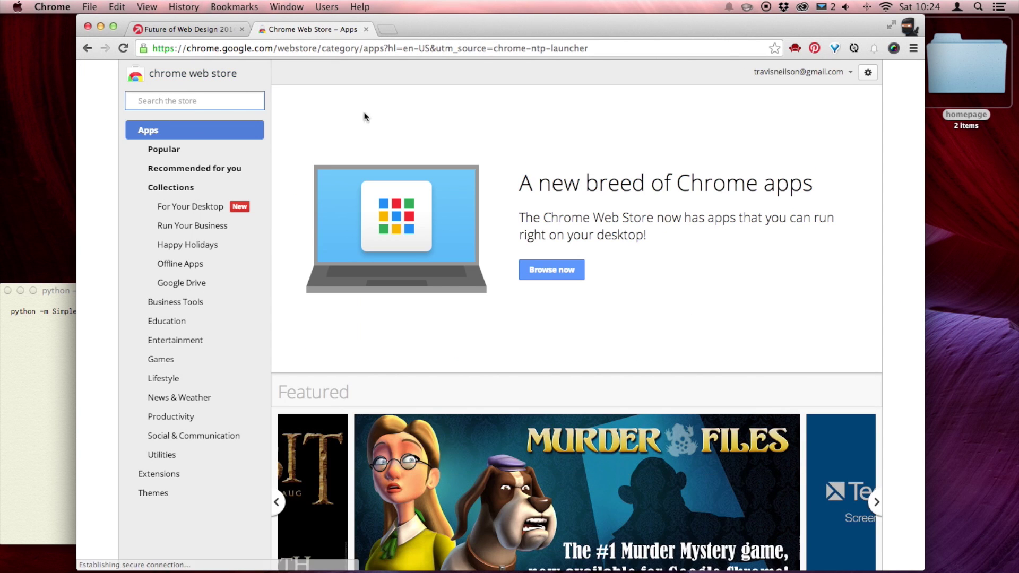
Step: Search the Web Store for 'dime' and add the Dimensions app to Chrome
text(dimenstions)
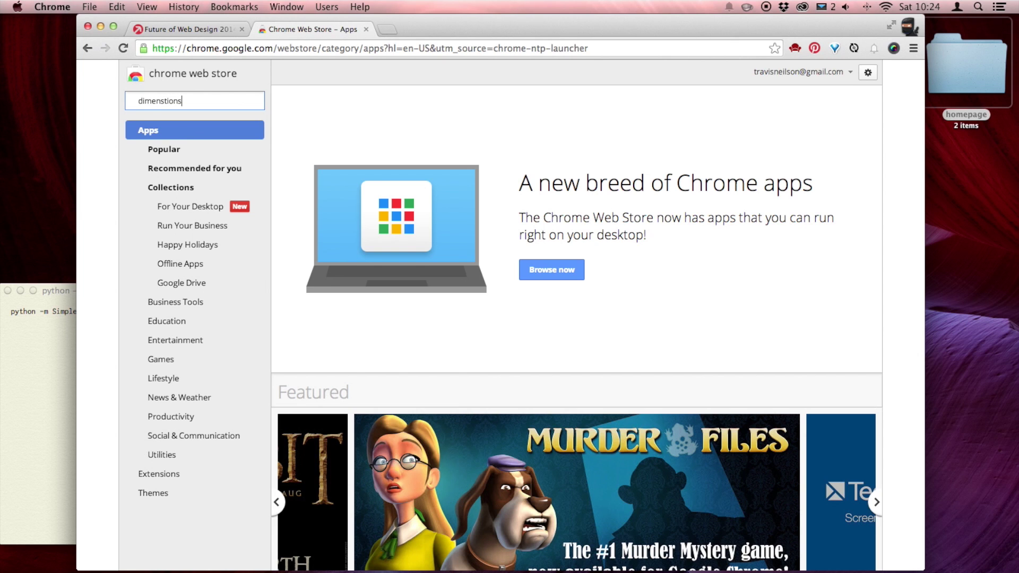
key(Return)
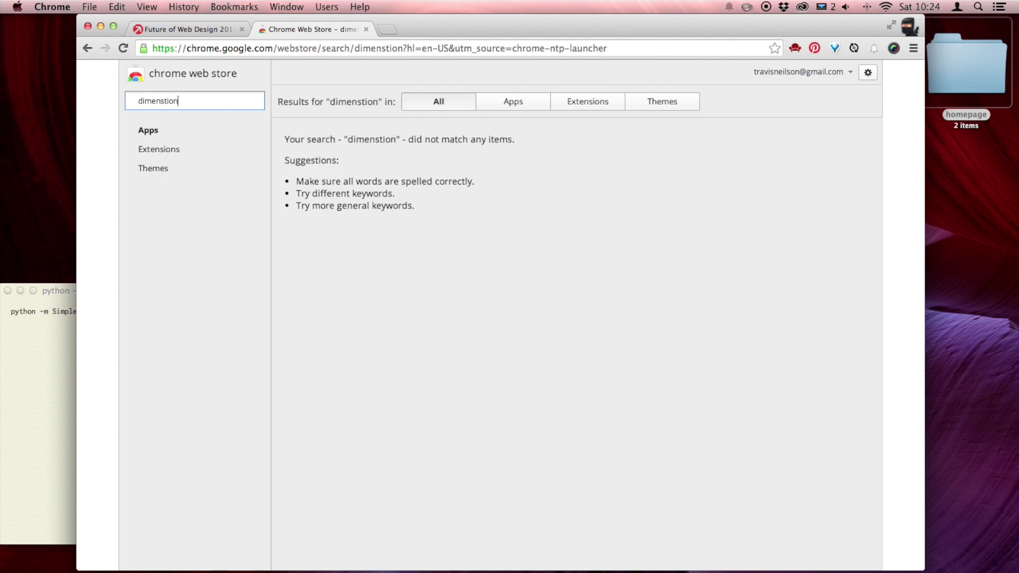
text(dim)
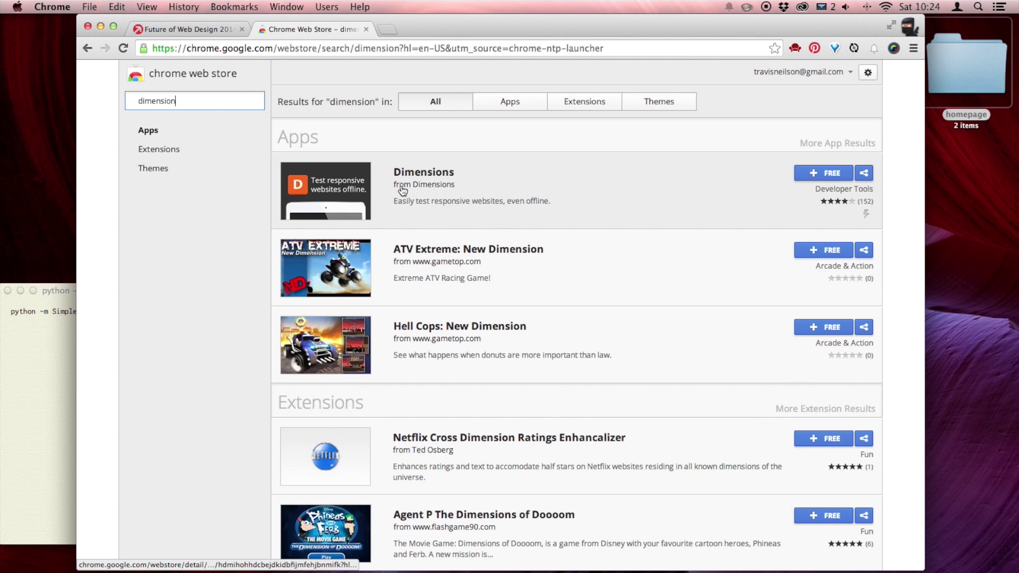
click(831, 174)
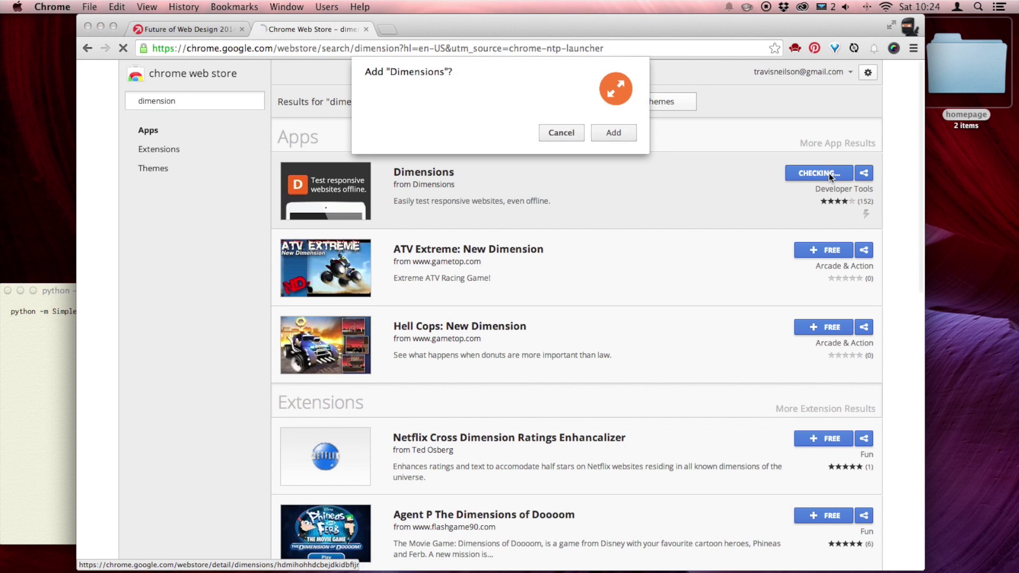
click(607, 130)
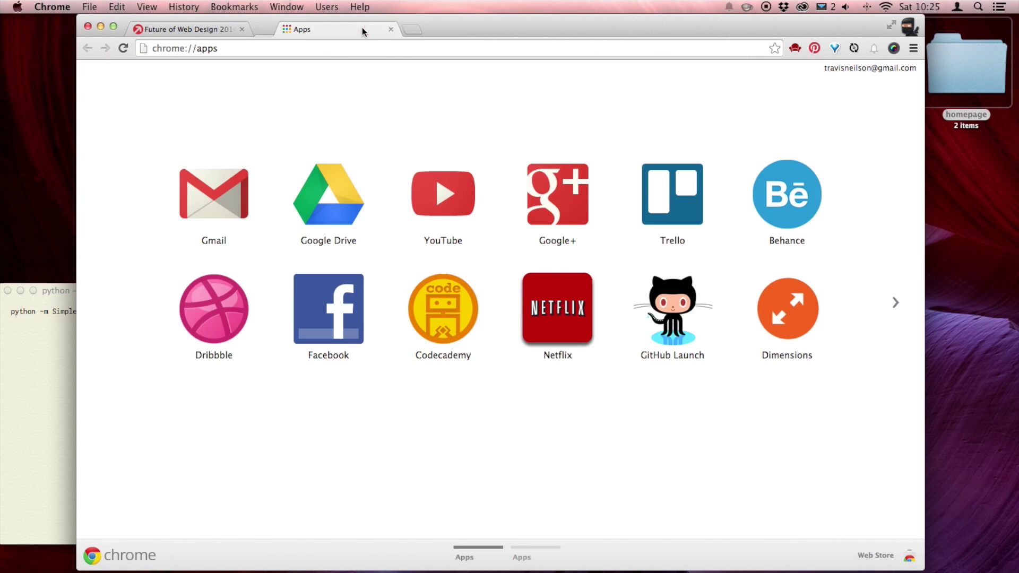
Step: Launch Dimensions and load the Future of Web Design London 2014 URL at 320px
click(791, 312)
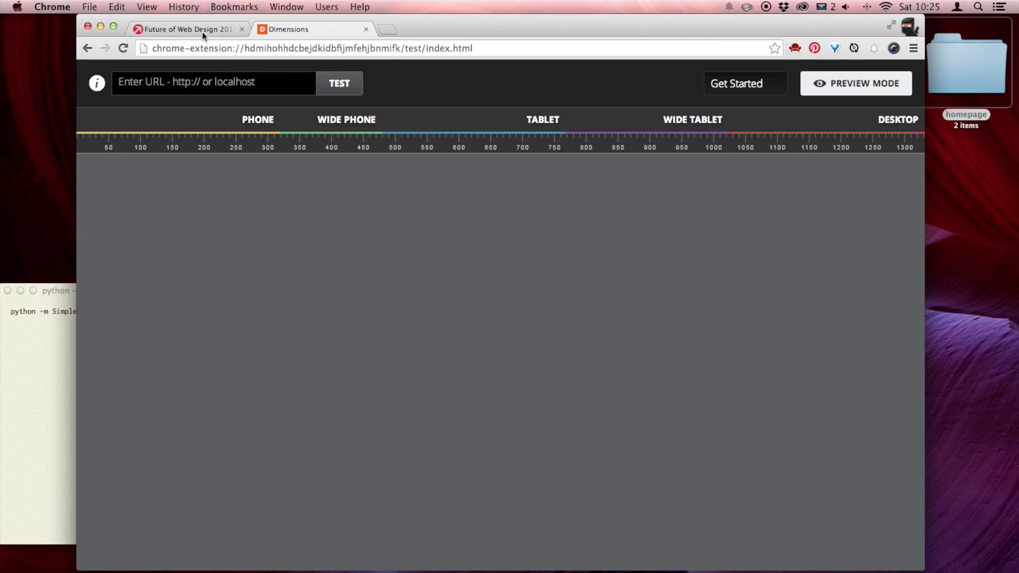
click(202, 31)
click(207, 48)
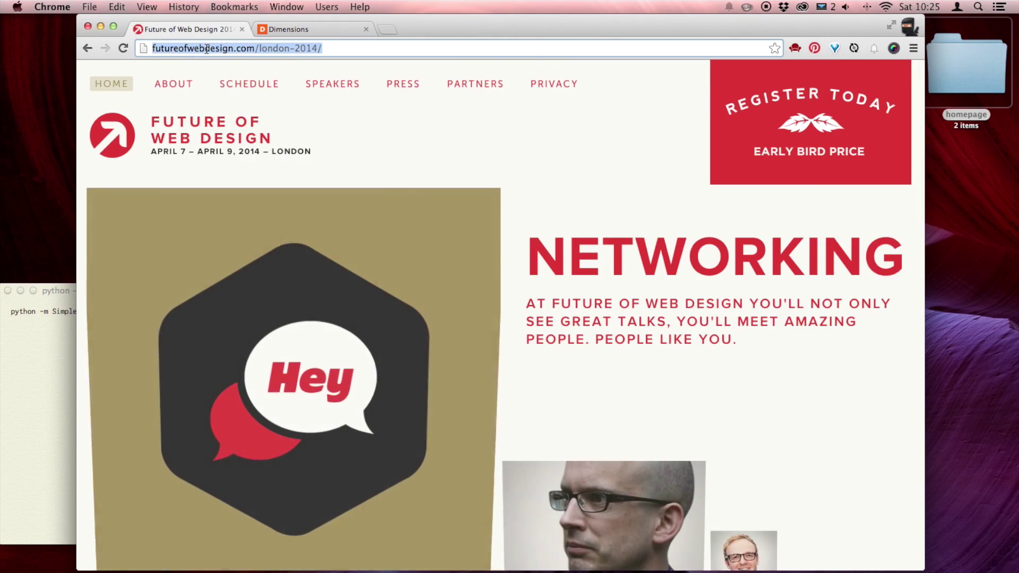
click(319, 30)
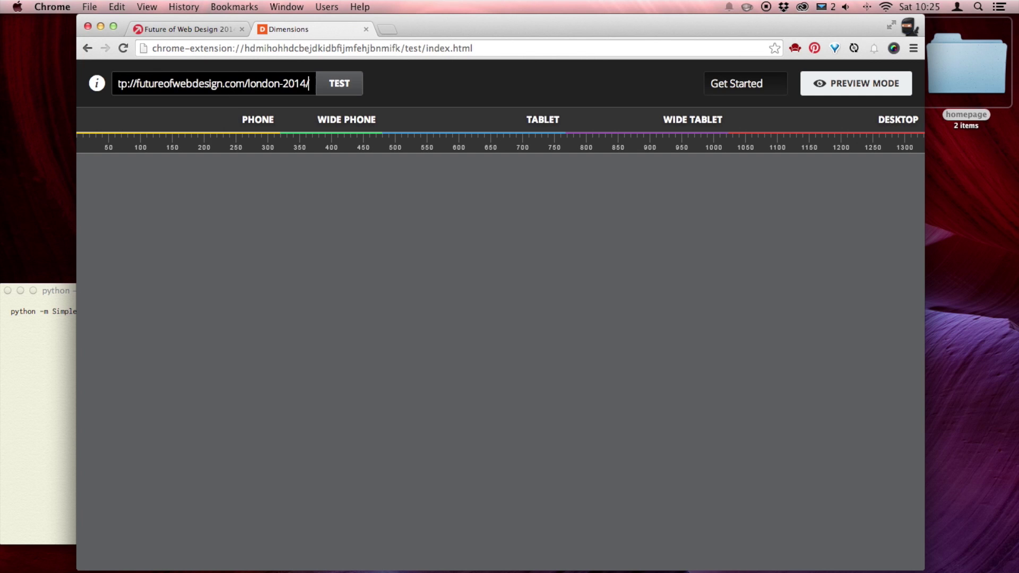
click(343, 89)
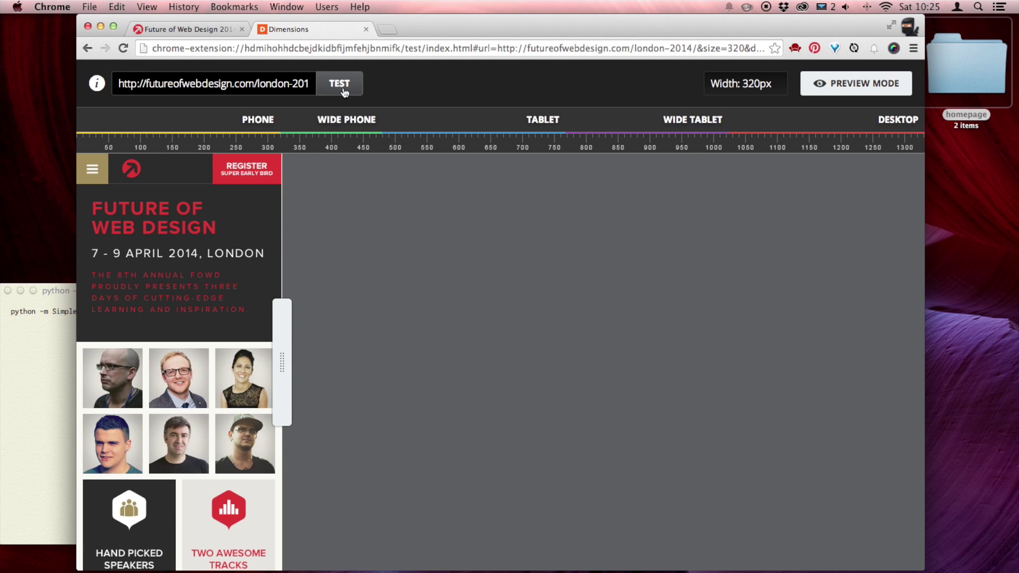
Step: Preview the site at 480px, 320px, then 768px tablet width
click(343, 121)
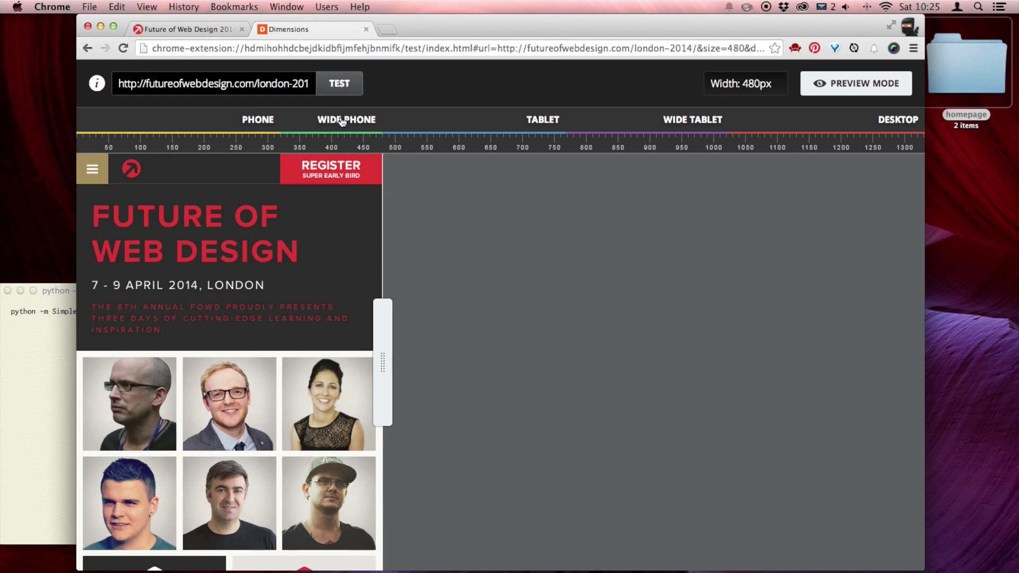
click(252, 121)
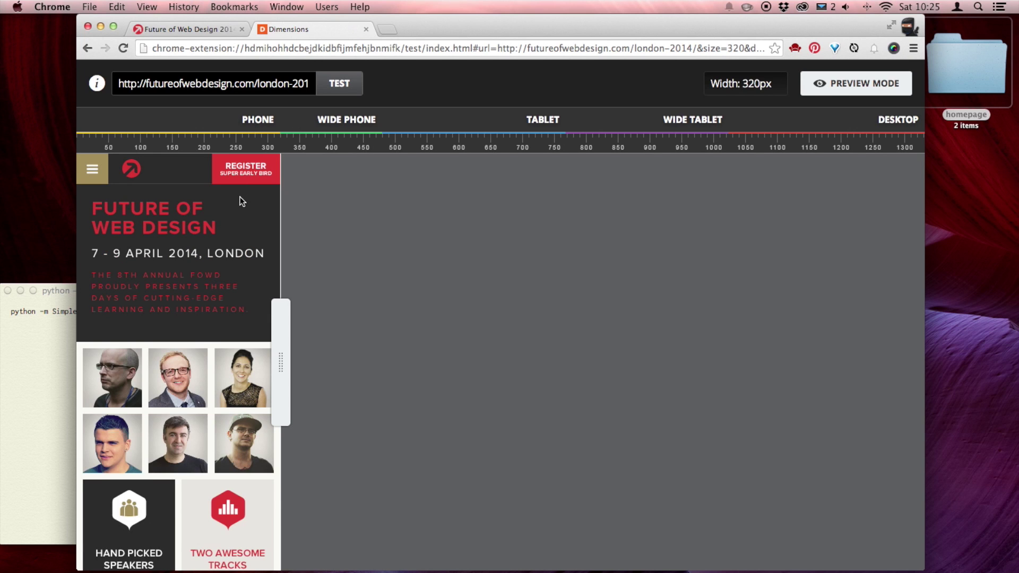
scroll(240, 201, down, 3)
scroll(240, 201, up, 3)
click(343, 122)
click(542, 131)
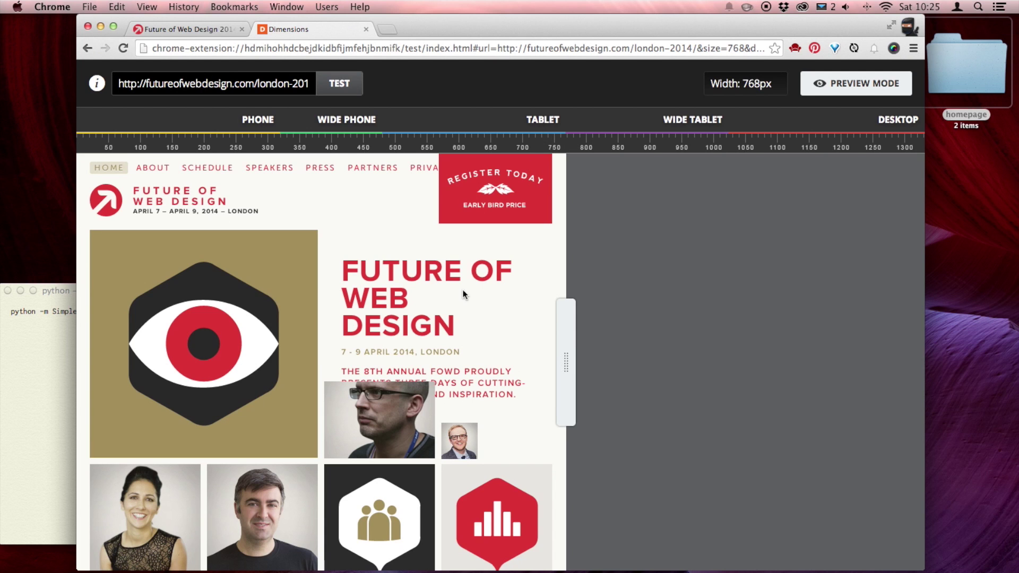
scroll(465, 295, down, 5)
scroll(464, 295, up, 5)
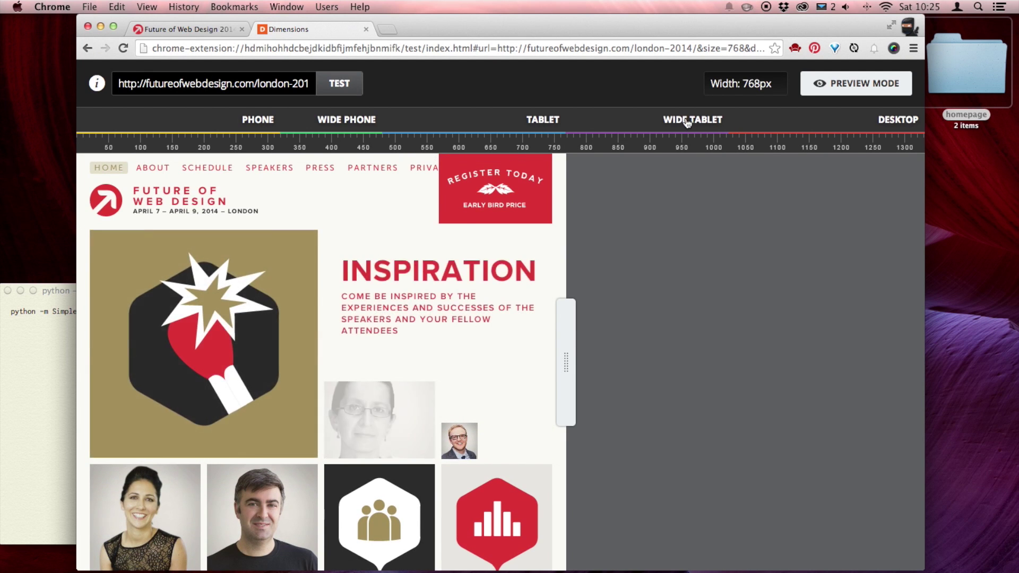
Step: Check the site at 1024px wide tablet and full desktop widths
click(688, 123)
scroll(676, 269, down, 5)
scroll(685, 255, up, 5)
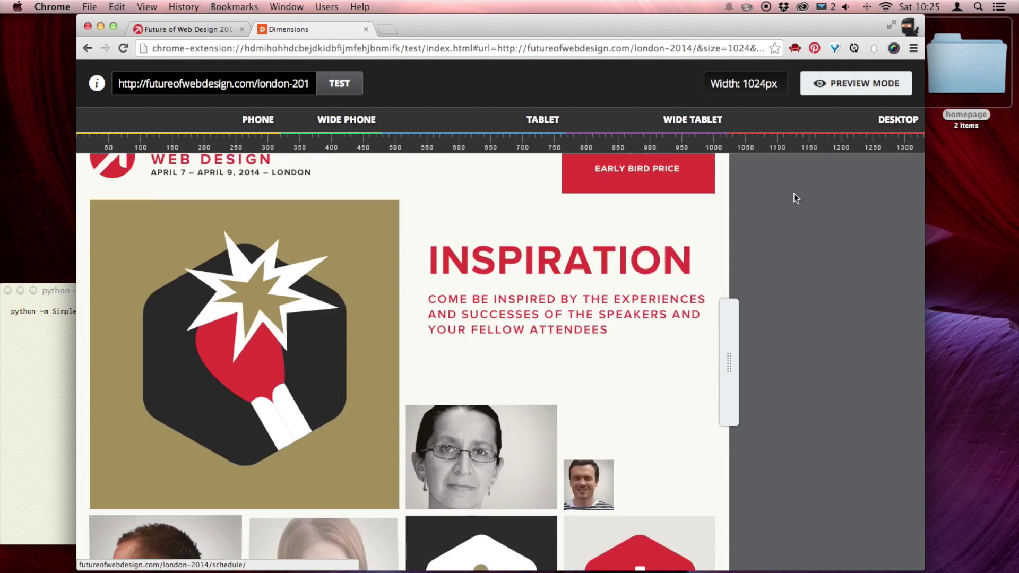
click(881, 121)
scroll(781, 278, down, 10)
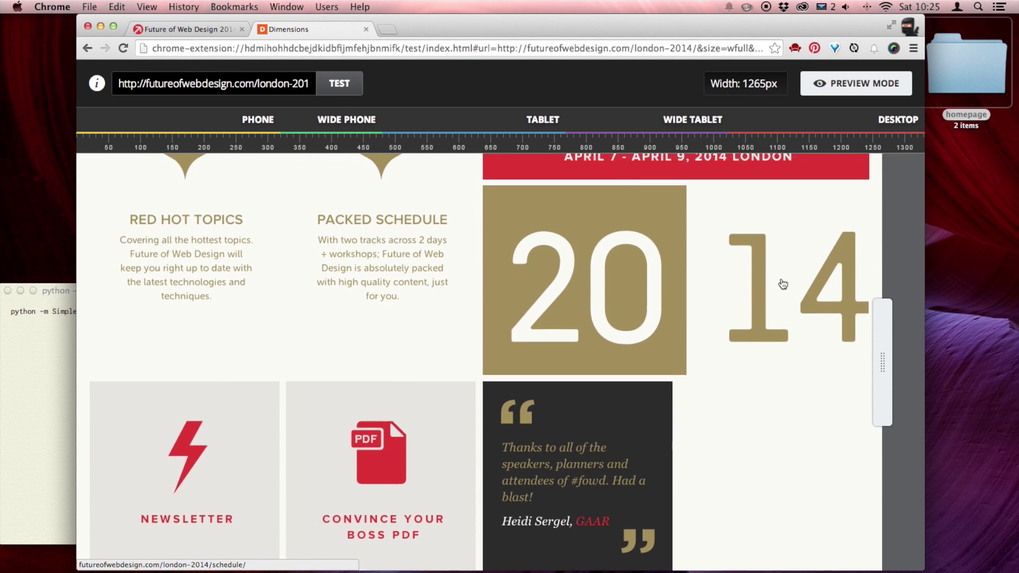
scroll(389, 205, up, 15)
Step: Return through 480, 768 and 320px, toggle the mobile nav menu, then drag wider
click(370, 121)
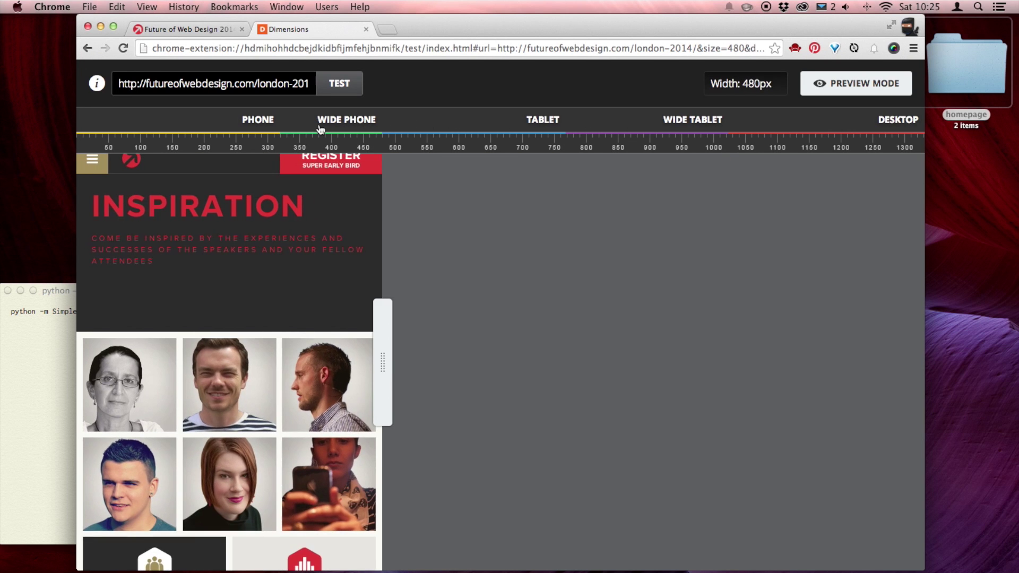
click(443, 127)
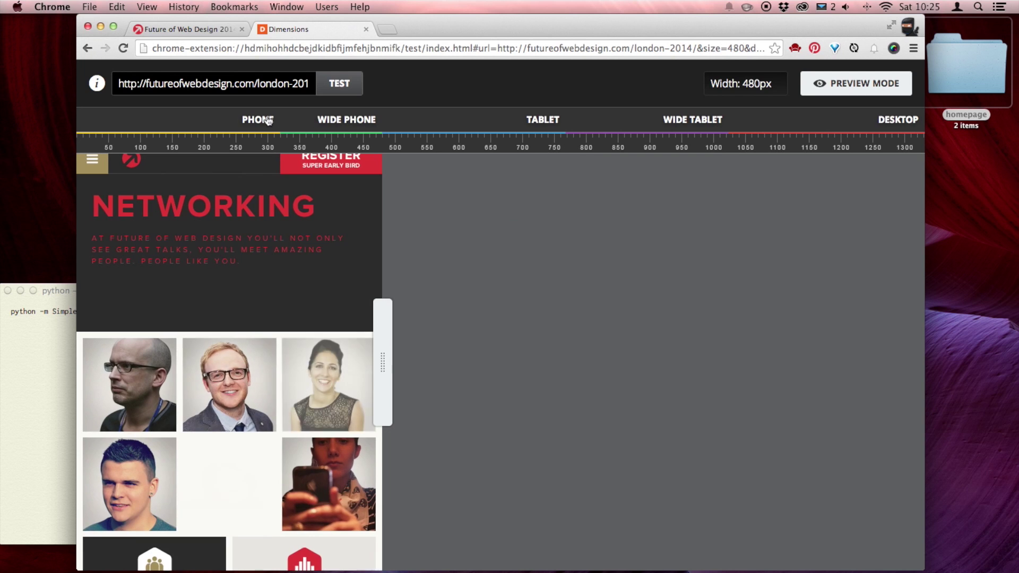
click(260, 121)
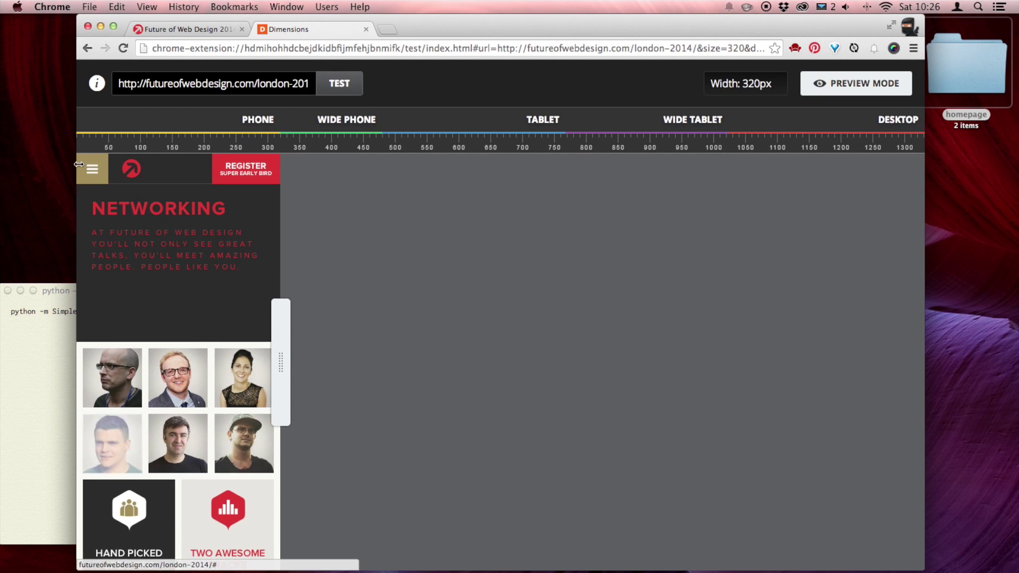
click(92, 168)
click(257, 169)
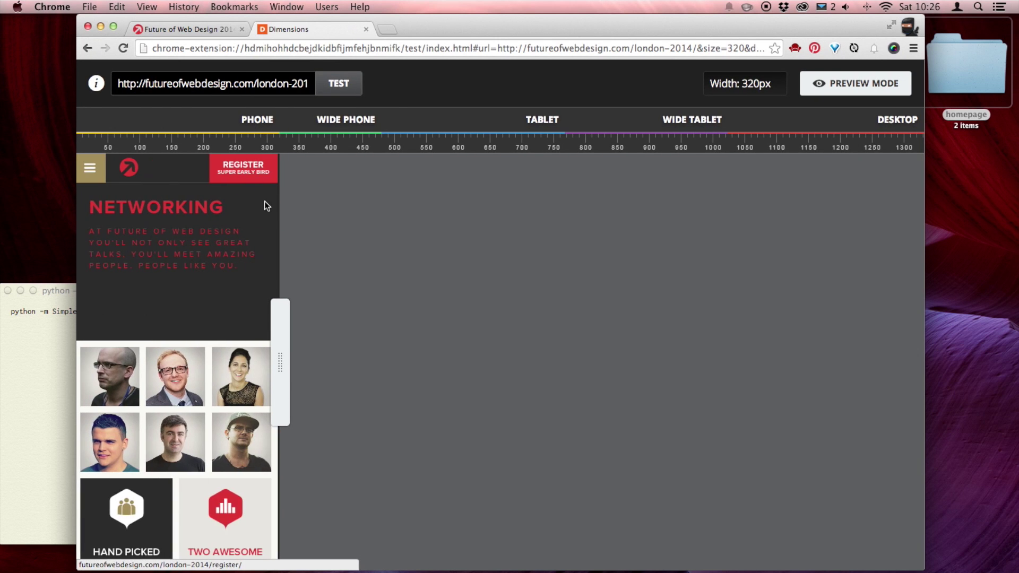
drag(291, 388, 922, 368)
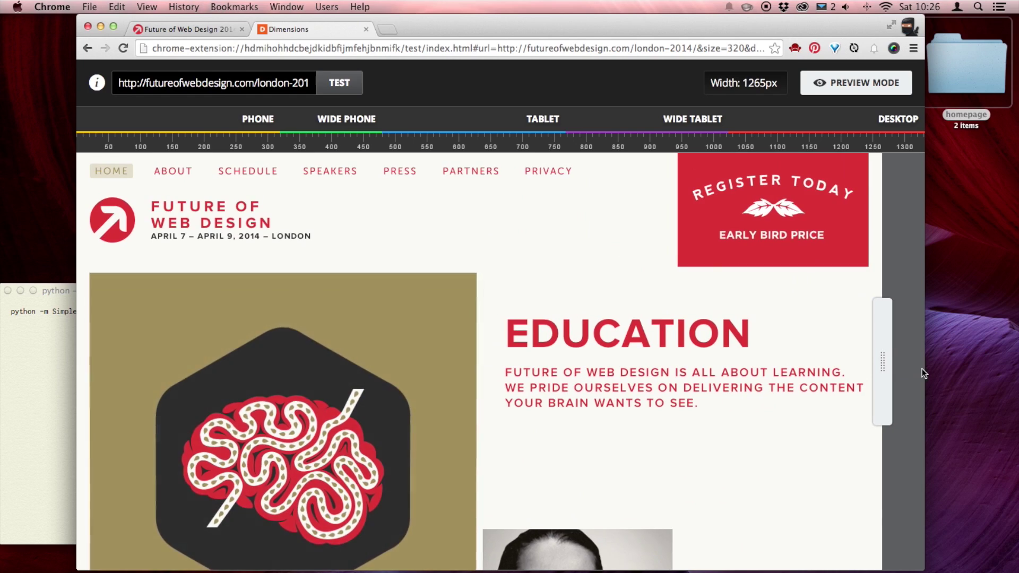
Step: Look over the 1265px desktop preview, then open the homepage folder on the desktop
scroll(564, 357, down, 10)
scroll(567, 354, up, 10)
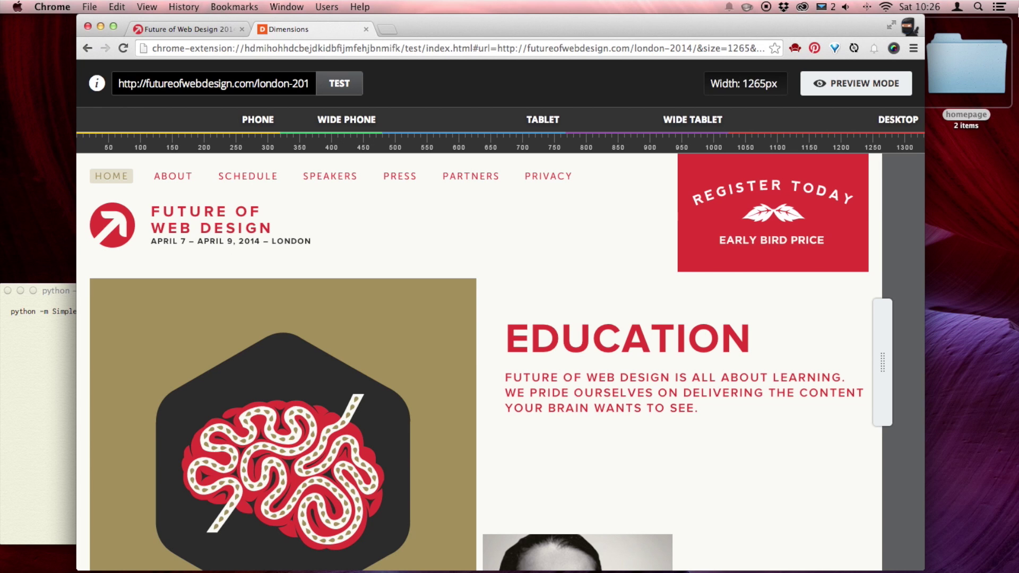
double_click(976, 68)
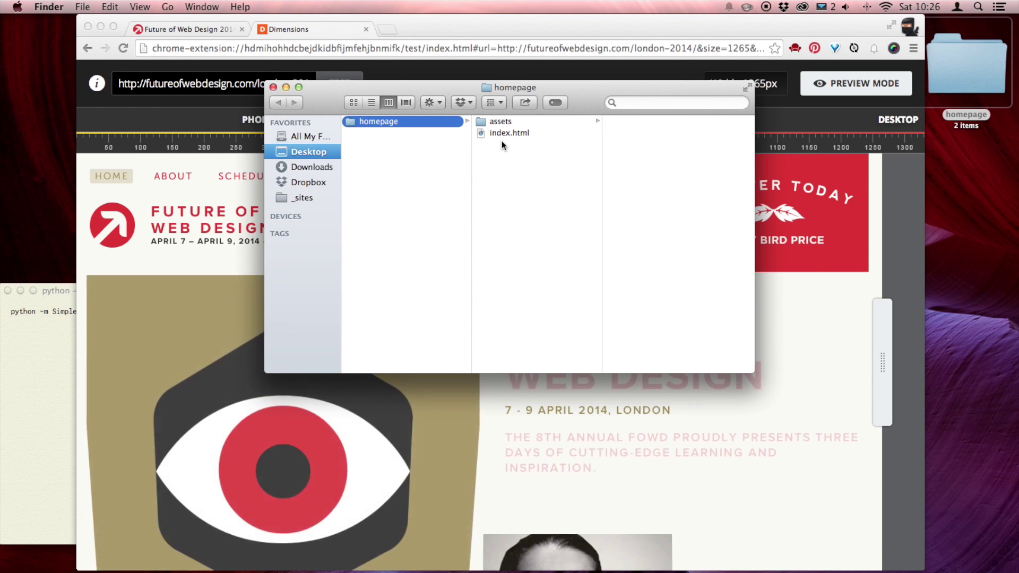
Step: Open index.html in Chrome to view the Tubular Labs page, then return to Dimensions
click(502, 133)
double_click(501, 131)
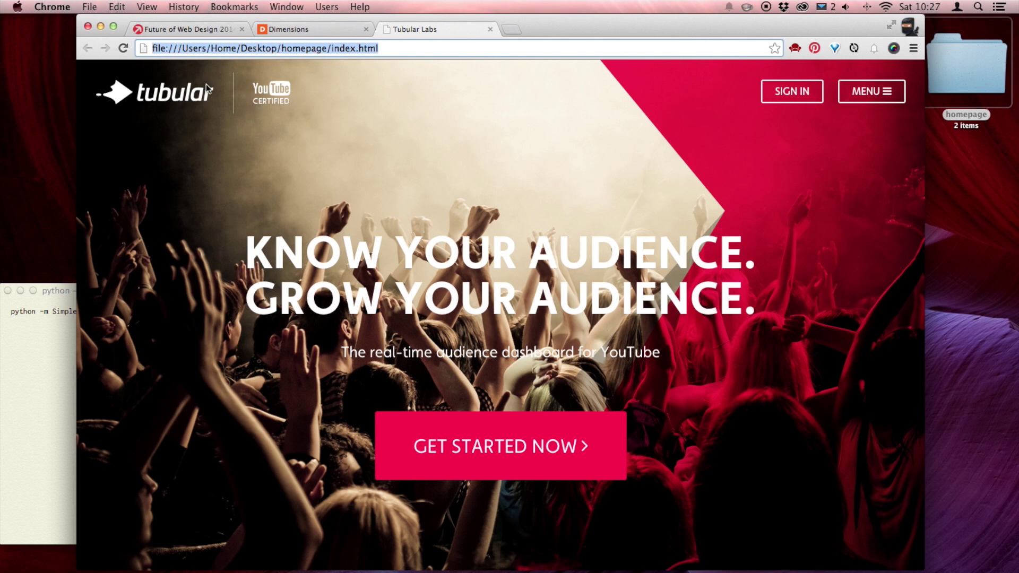
scroll(450, 138, down, 15)
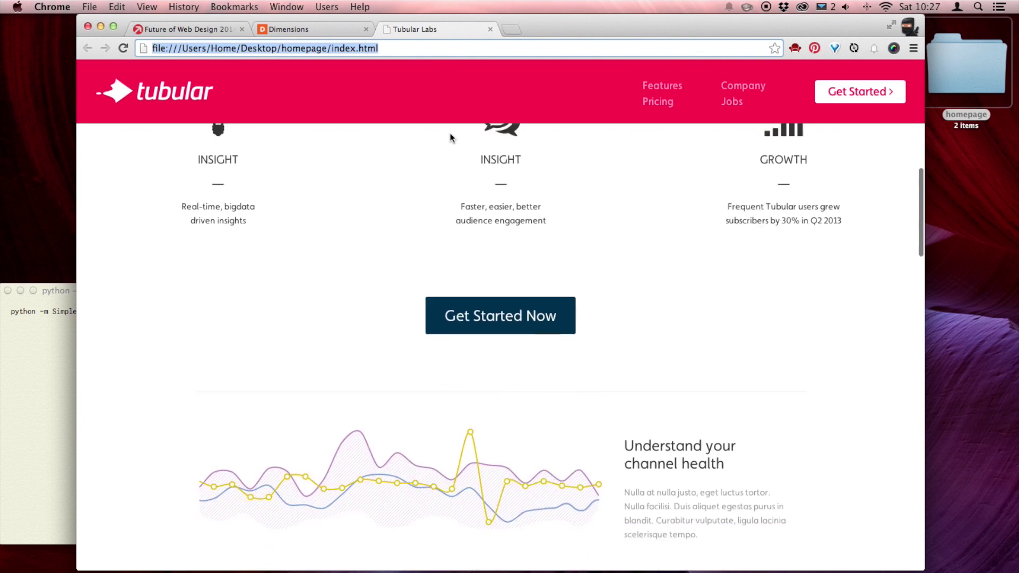
scroll(450, 138, up, 12)
scroll(451, 138, up, 5)
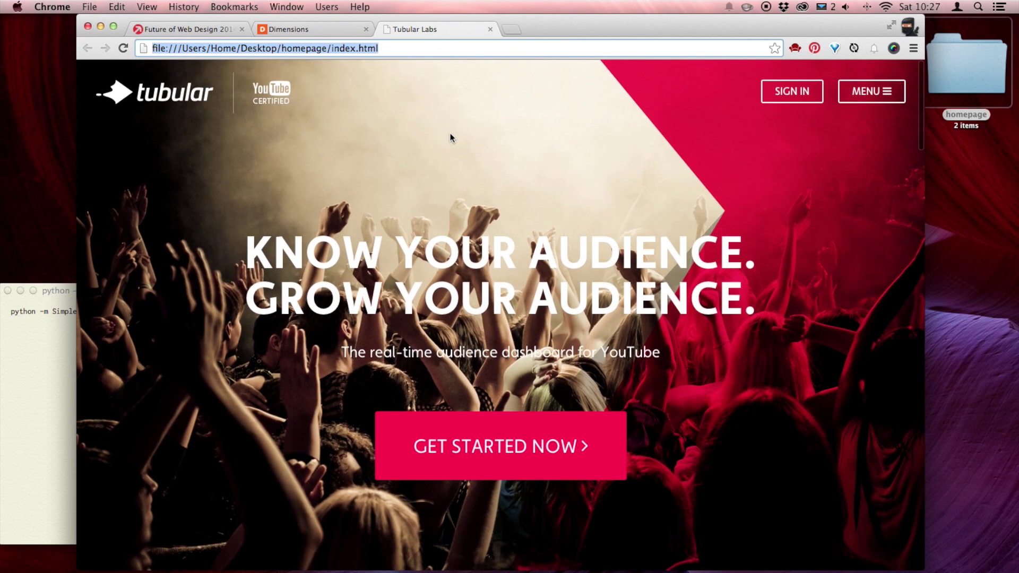
click(325, 25)
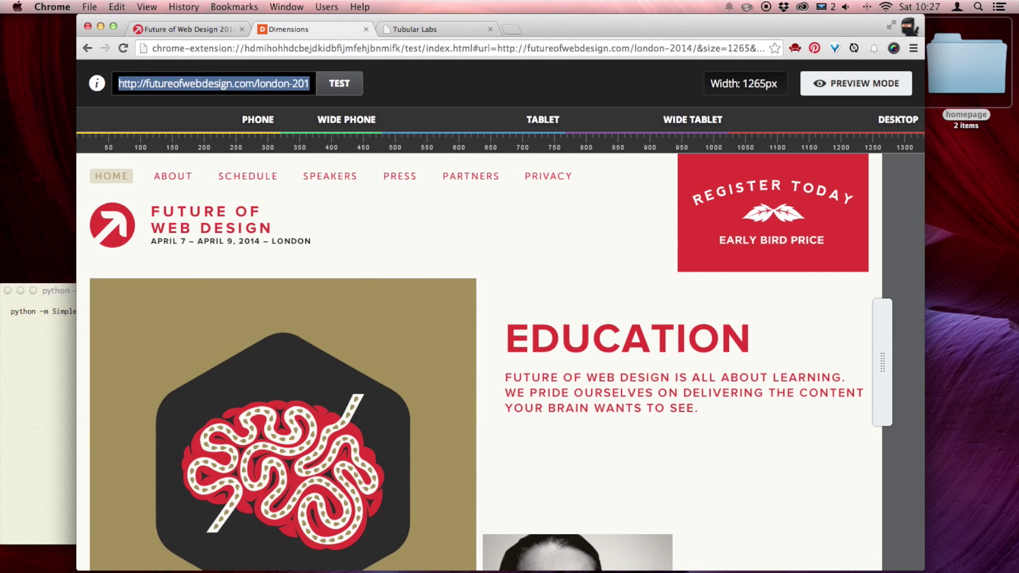
Step: Test the homepage's local file:/// URL in Dimensions, which shows a broken page
click(352, 84)
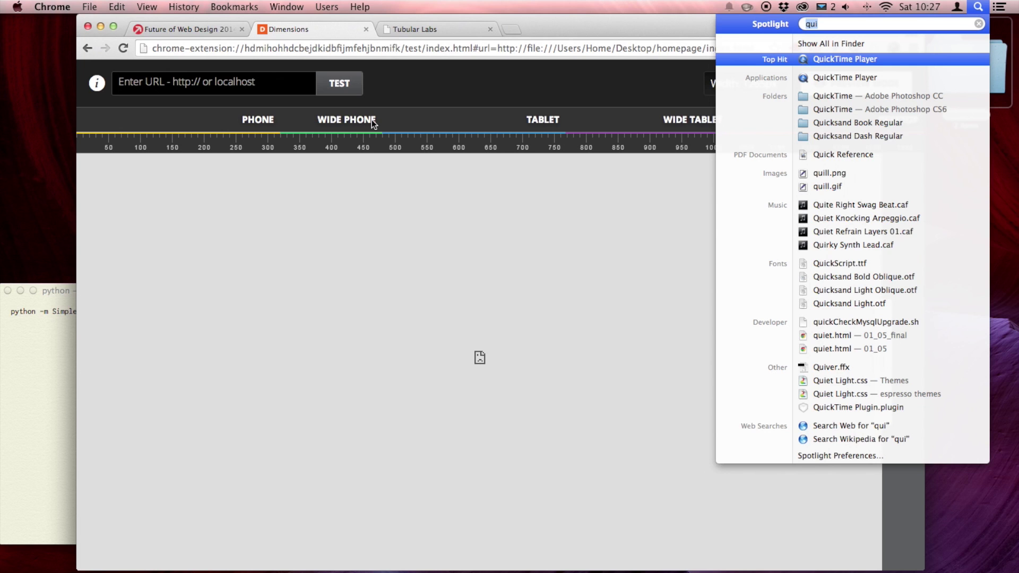
Step: Launch Terminal via Spotlight and cd into the Desktop homepage folder
key(BackSpace)
text(ter)
key(Return)
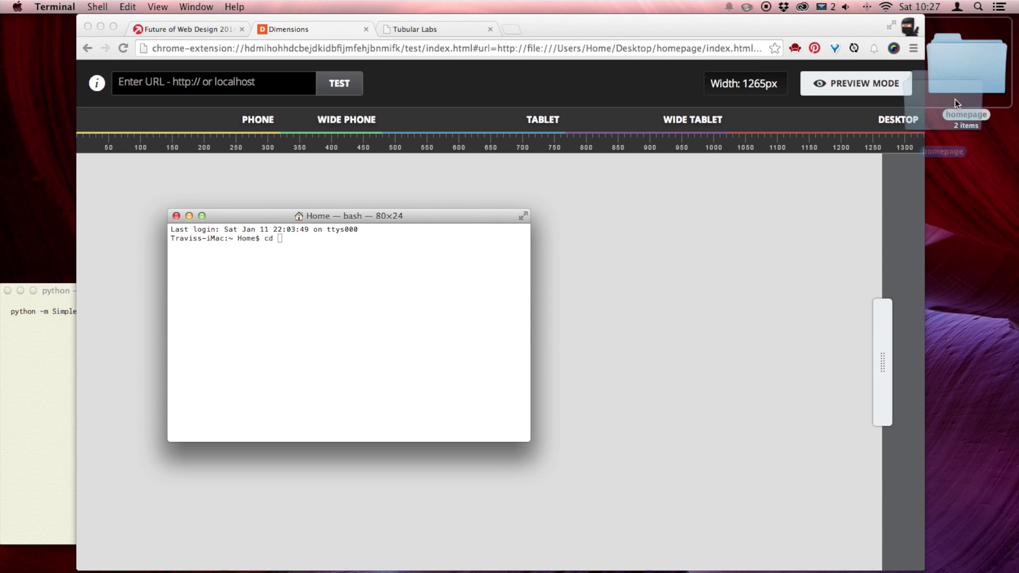
drag(955, 100, 350, 299)
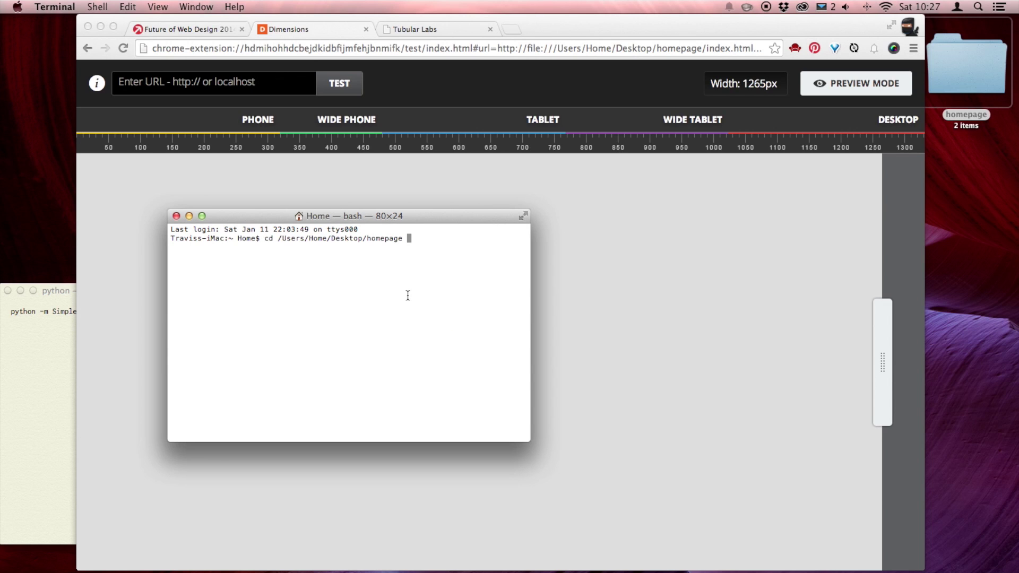
key(Return)
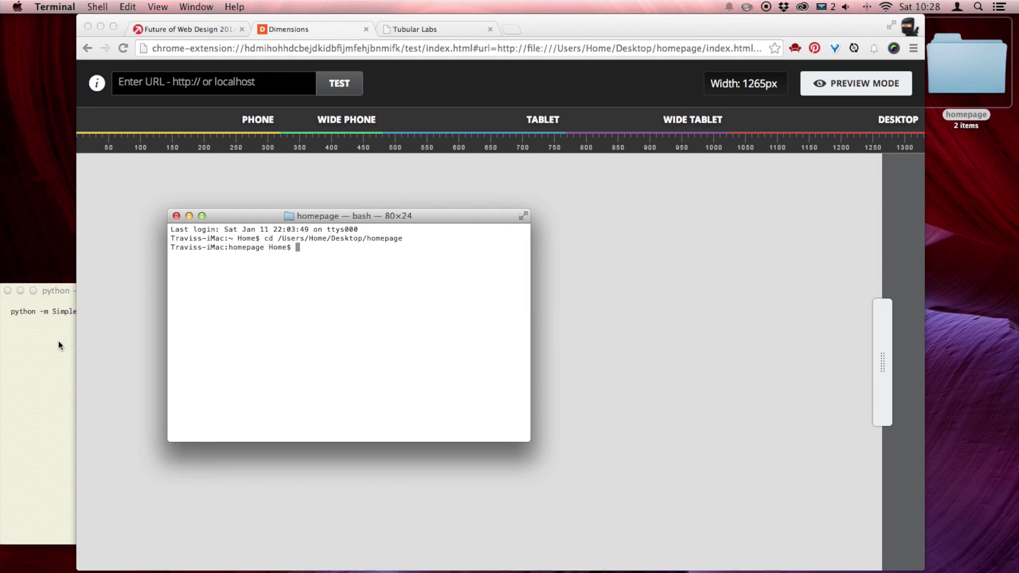
Step: Copy 'python -m SimpleHTTPServer' from Notes and run it in Terminal on port 8000
click(44, 344)
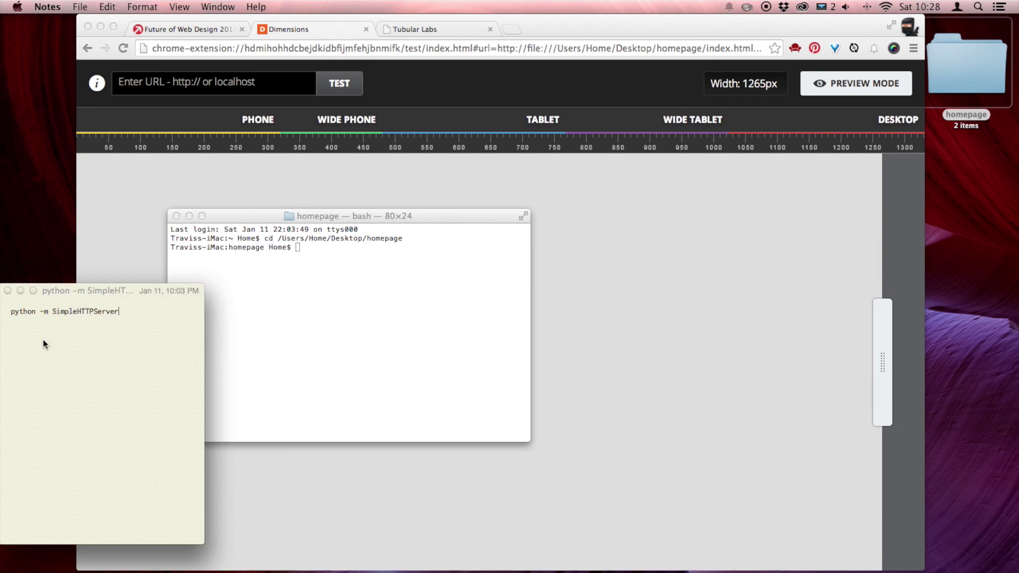
triple_click(5, 314)
key(super+c)
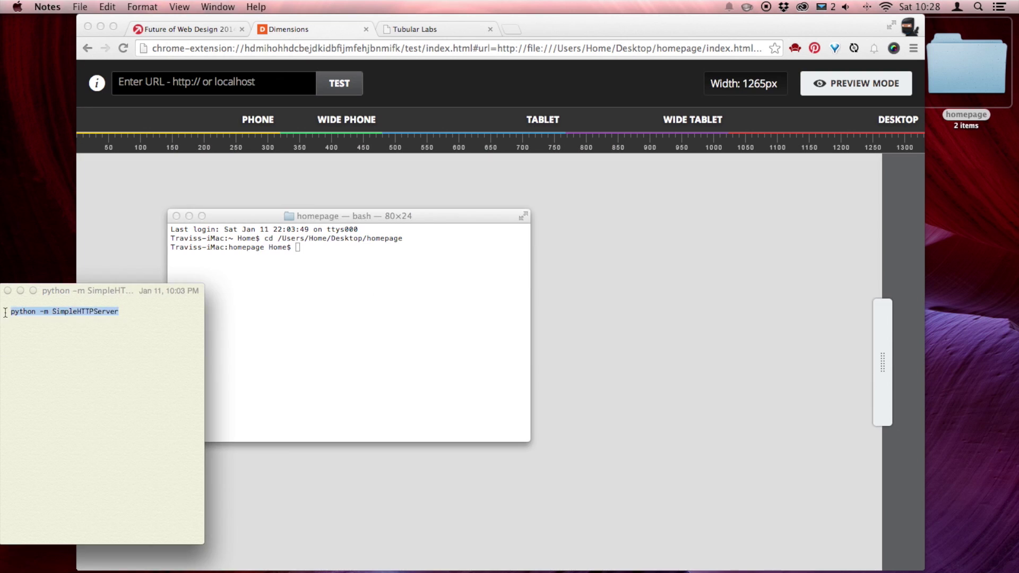
click(346, 298)
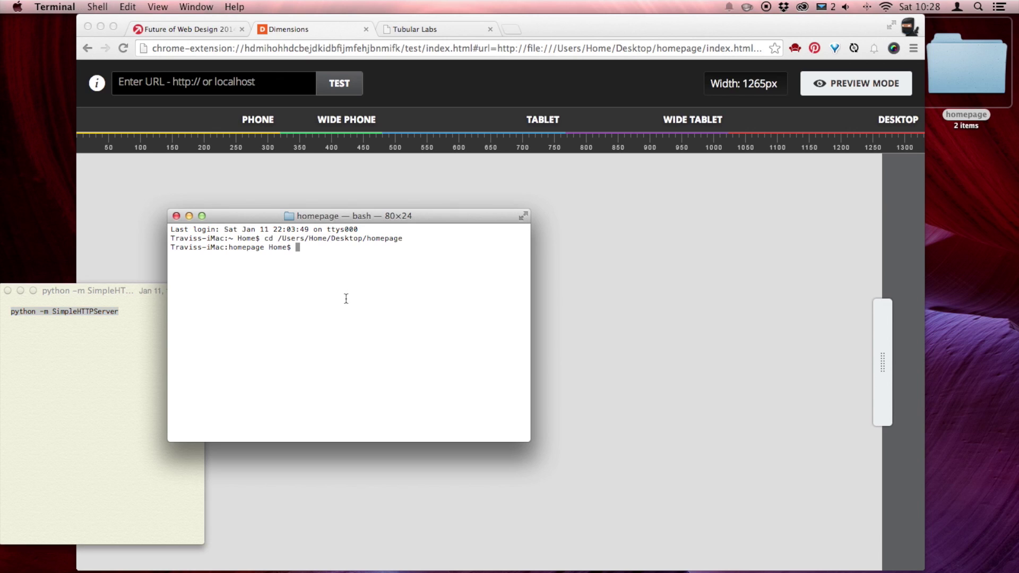
key(super+v)
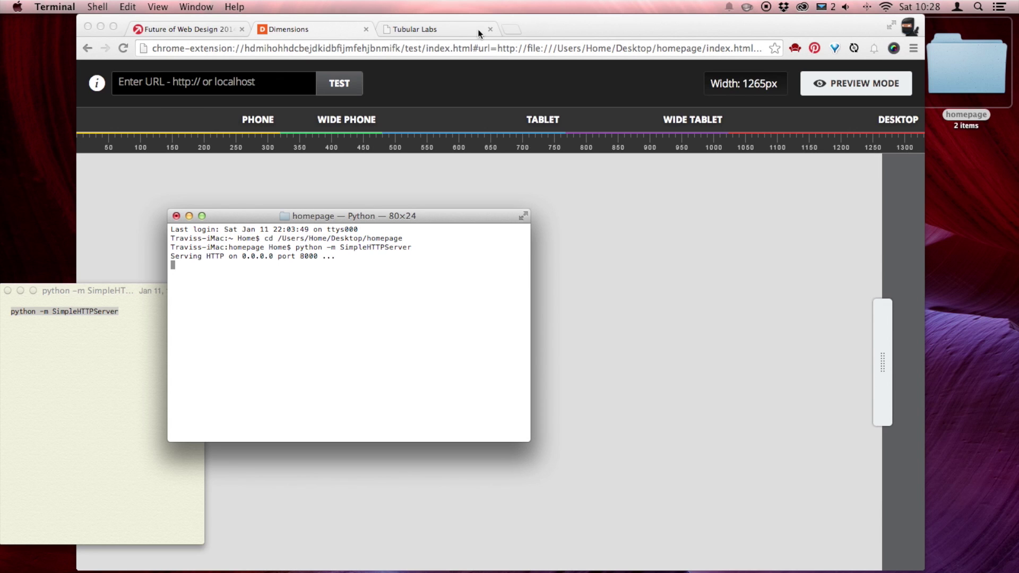
click(455, 29)
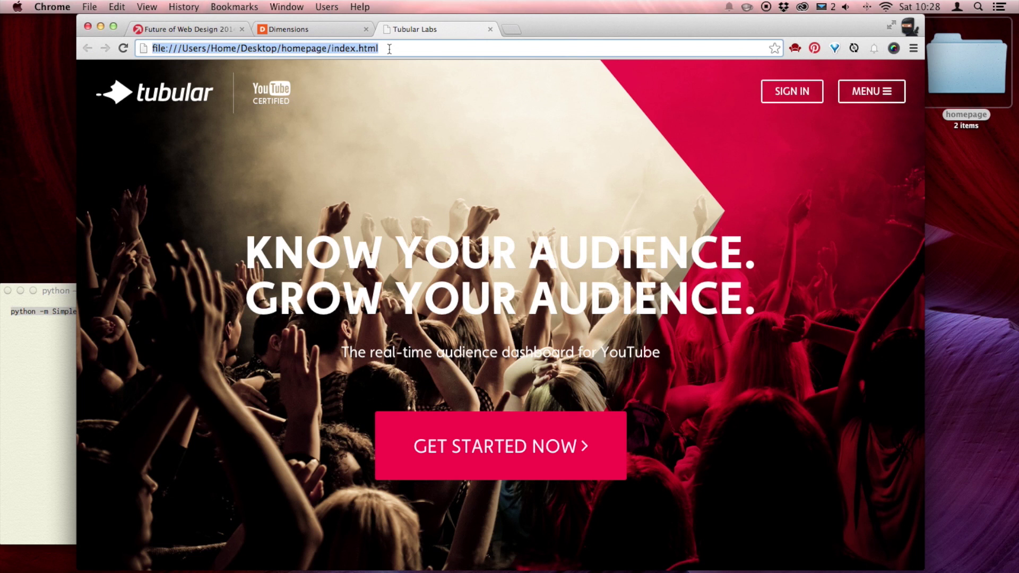
Step: Open localhost:8000 in a browser tab and look over the served homepage
text(localho)
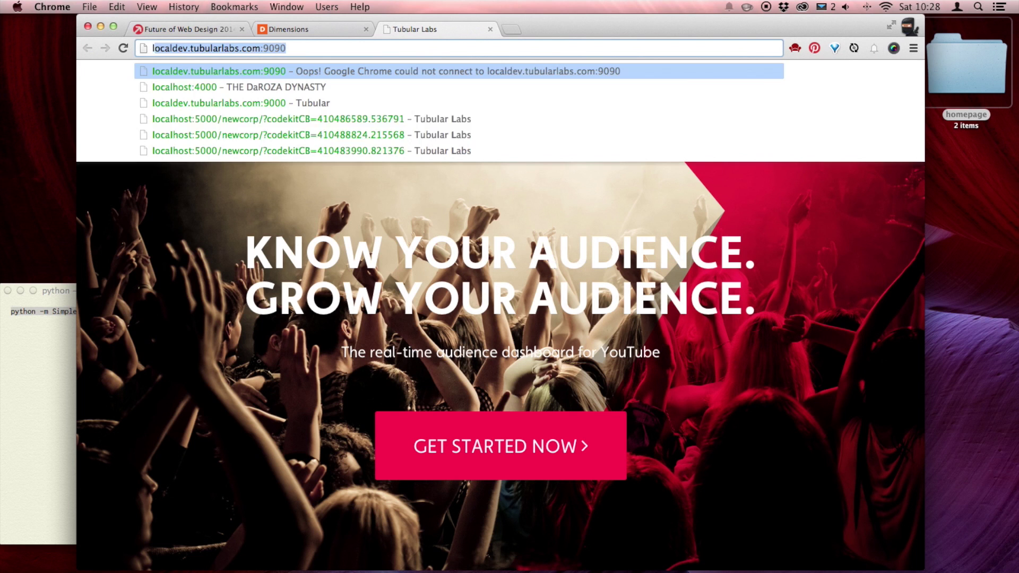
text(st.)
key(BackSpace)
key(BackSpace)
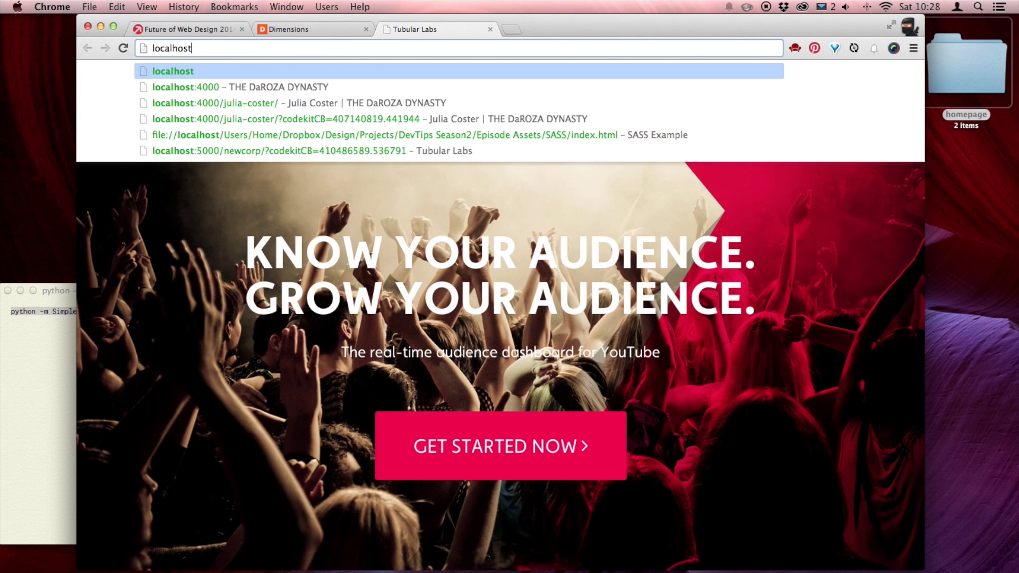
text(:8000)
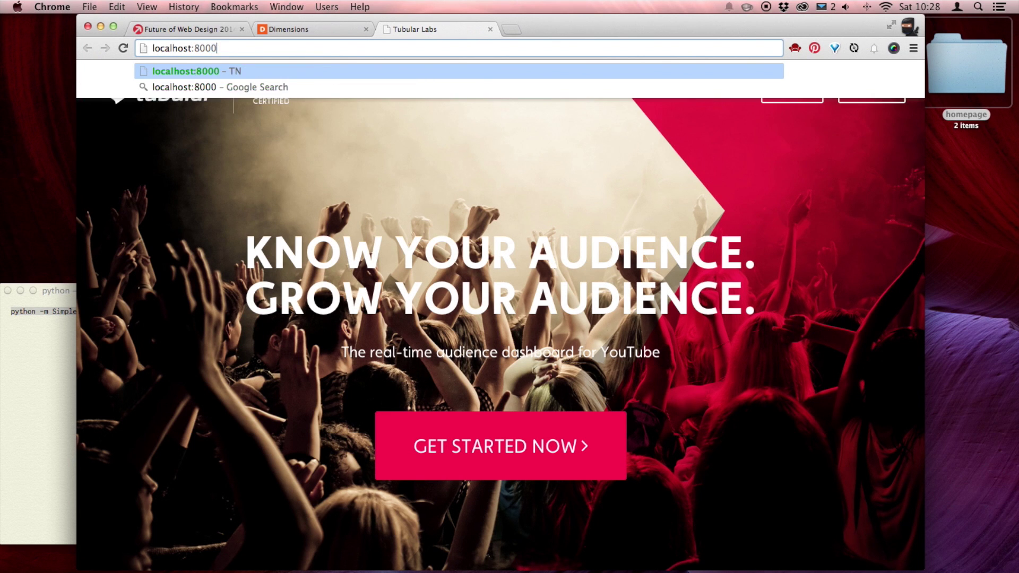
key(Return)
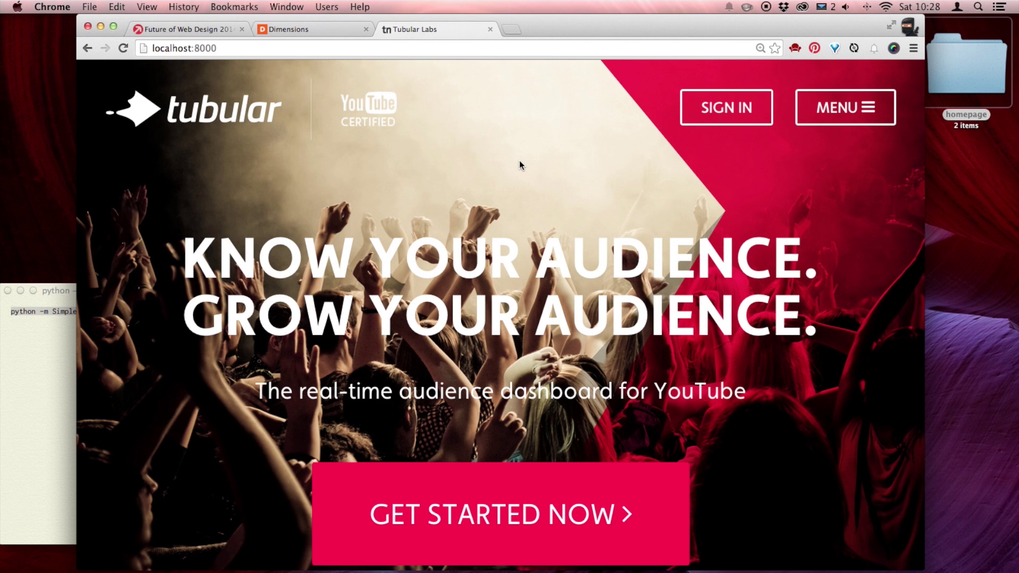
scroll(519, 160, down, 15)
scroll(520, 160, down, 5)
scroll(519, 160, up, 15)
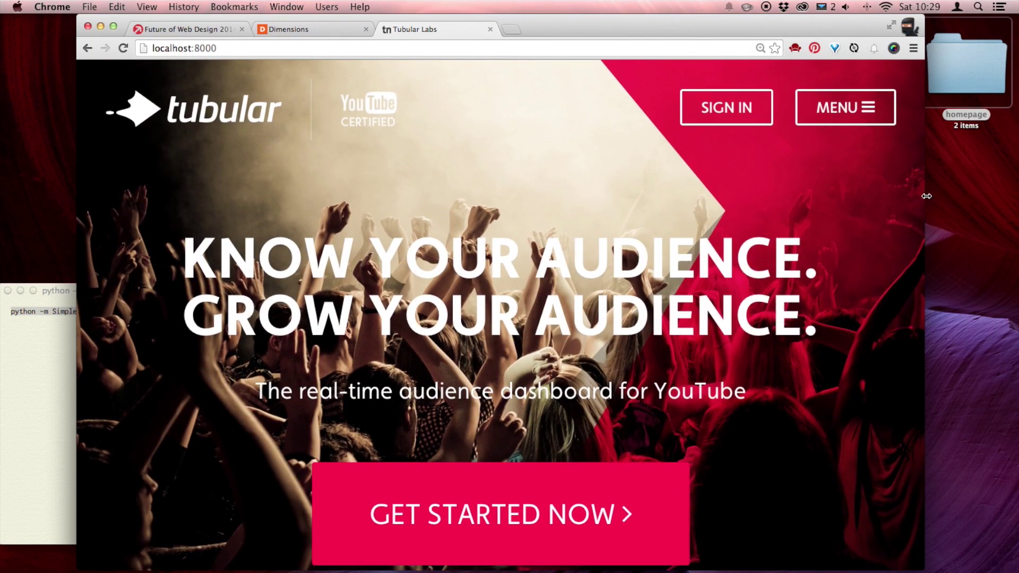
mouse_move(924, 195)
mouse_down()
mouse_move(473, 195)
mouse_move(942, 191)
mouse_up()
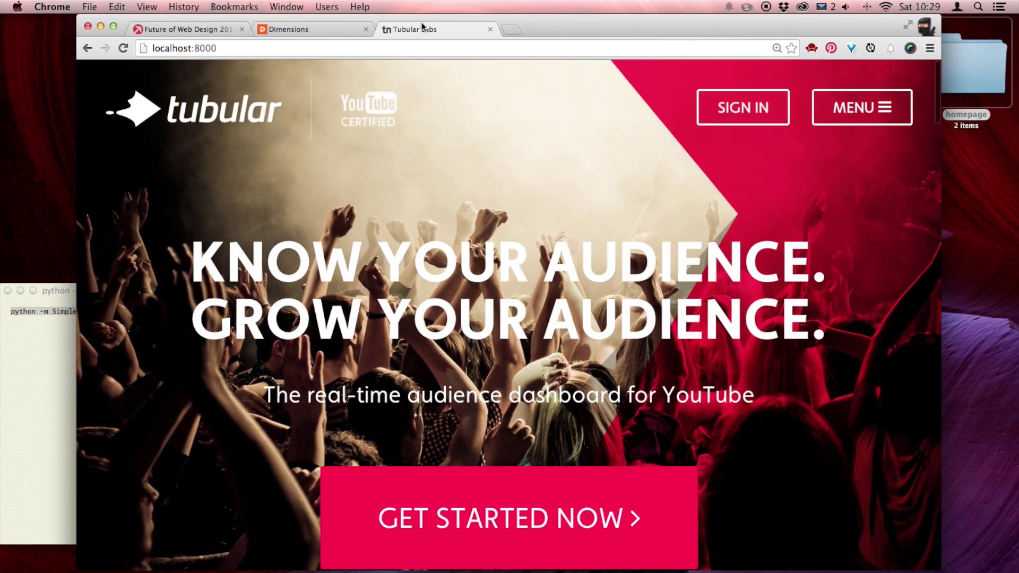
Step: Paste the localhost:8000 address into Dimensions and test it
click(420, 43)
key(super+c)
click(298, 29)
click(247, 82)
key(super+v)
click(323, 90)
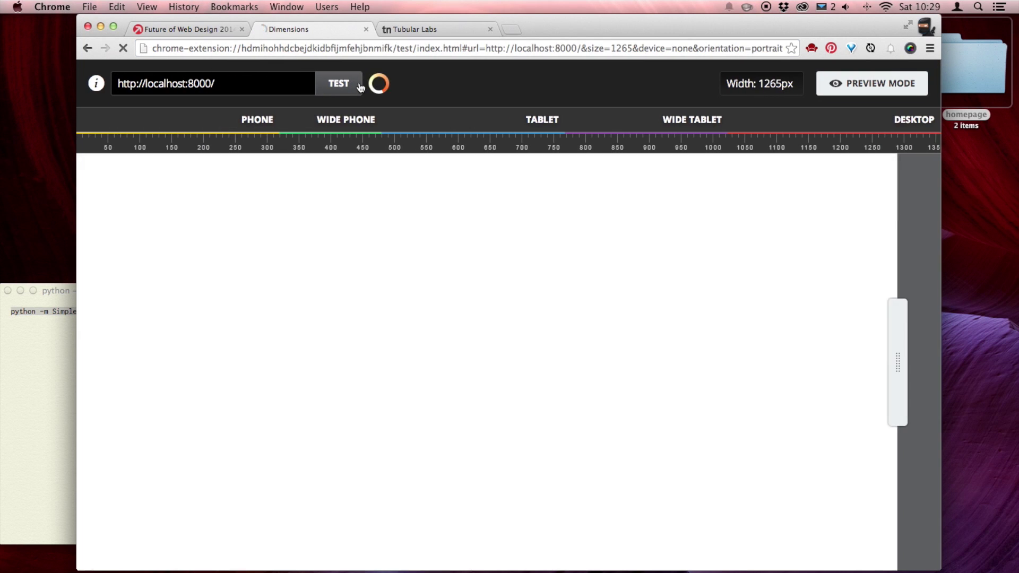
Step: Preview the local homepage at 1024, 768, 320, 480, then 768px widths
click(714, 127)
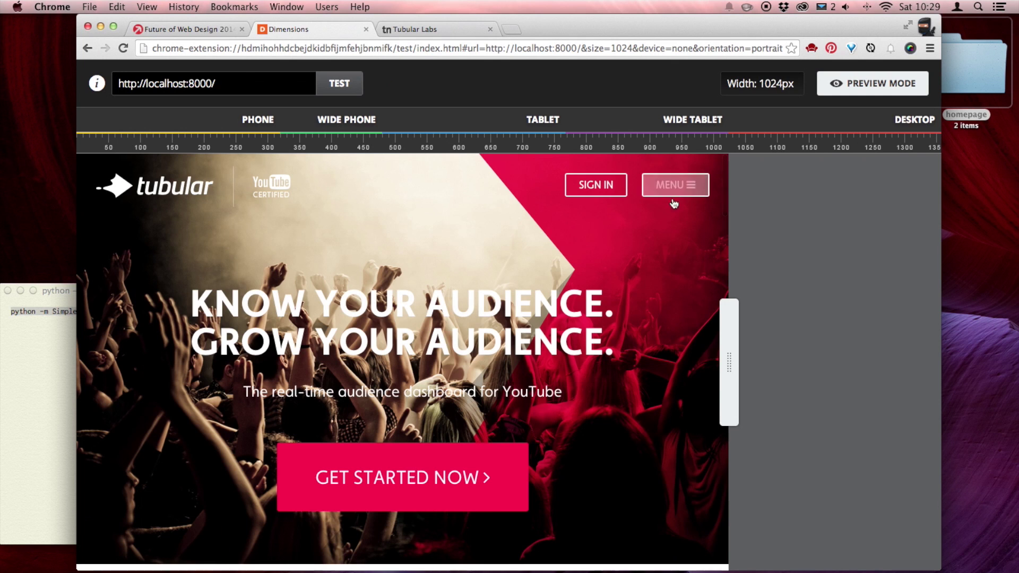
click(540, 128)
click(233, 123)
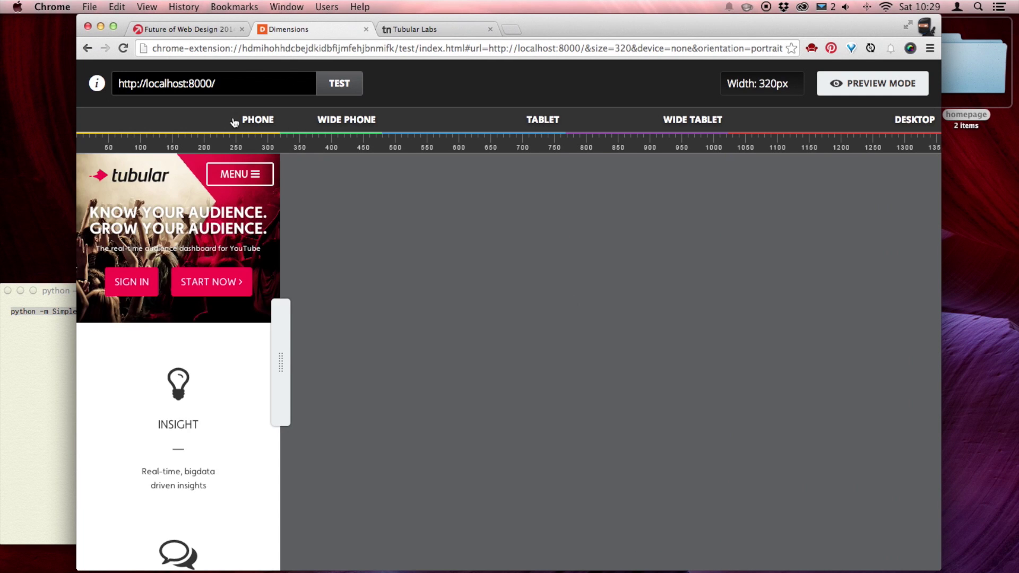
click(416, 122)
click(451, 119)
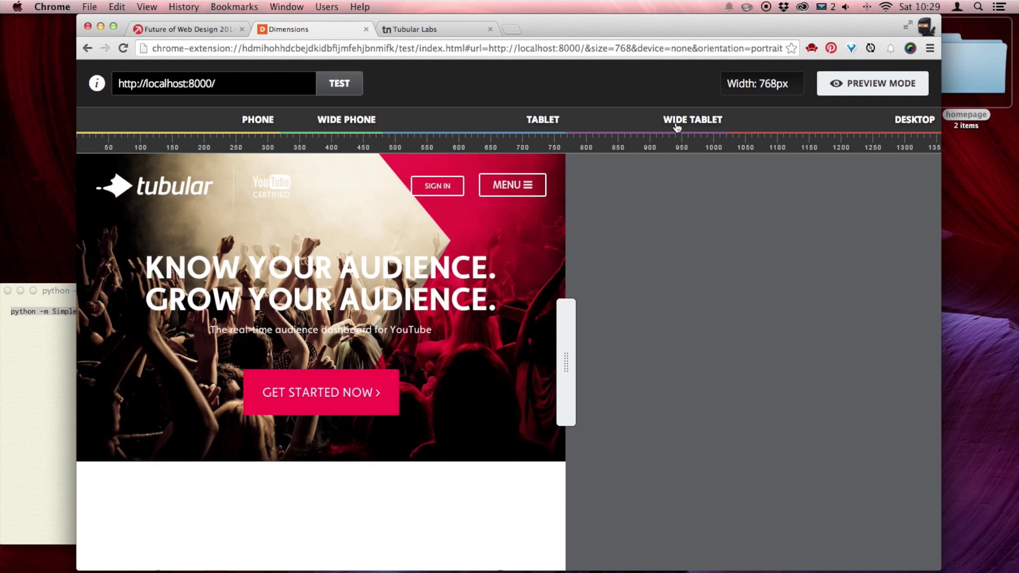